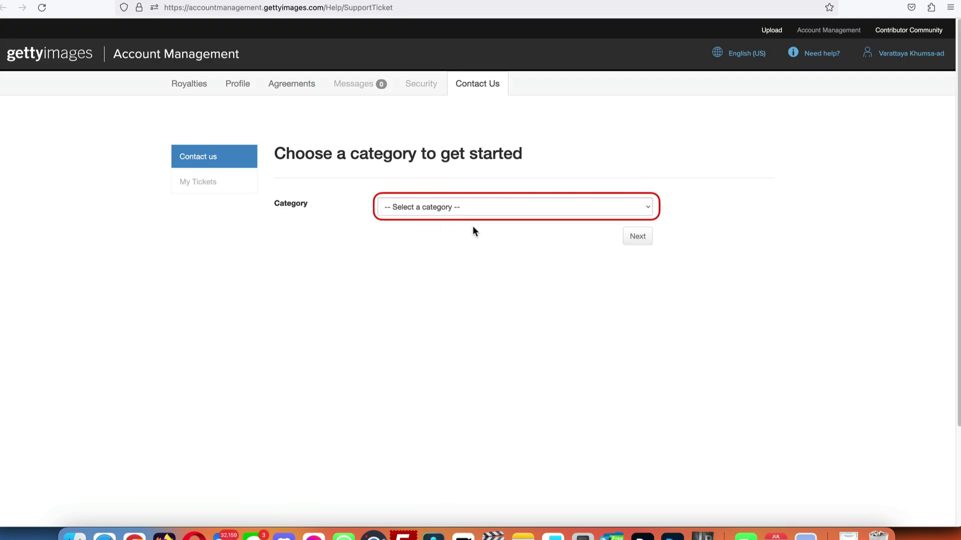
# Step: Pick the Agreement category, then 'Apply to become Exclusive' and 'I am an iStock contributor'
pyautogui.click(515, 206)
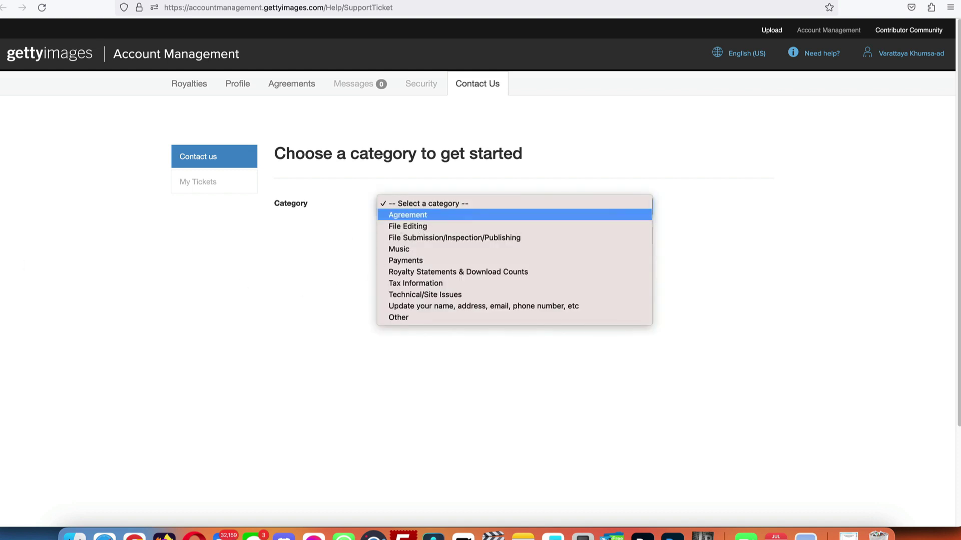
pyautogui.click(515, 214)
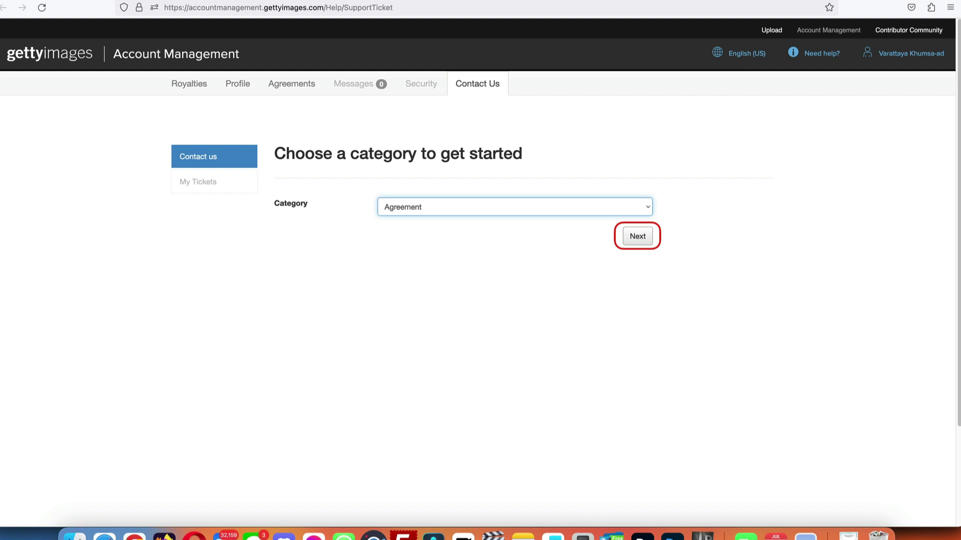
pyautogui.click(637, 236)
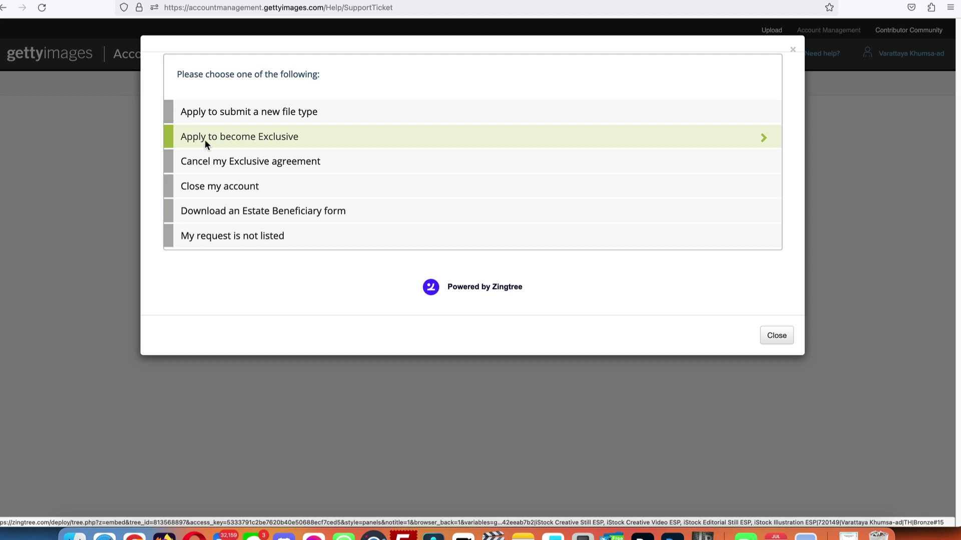
pyautogui.click(231, 140)
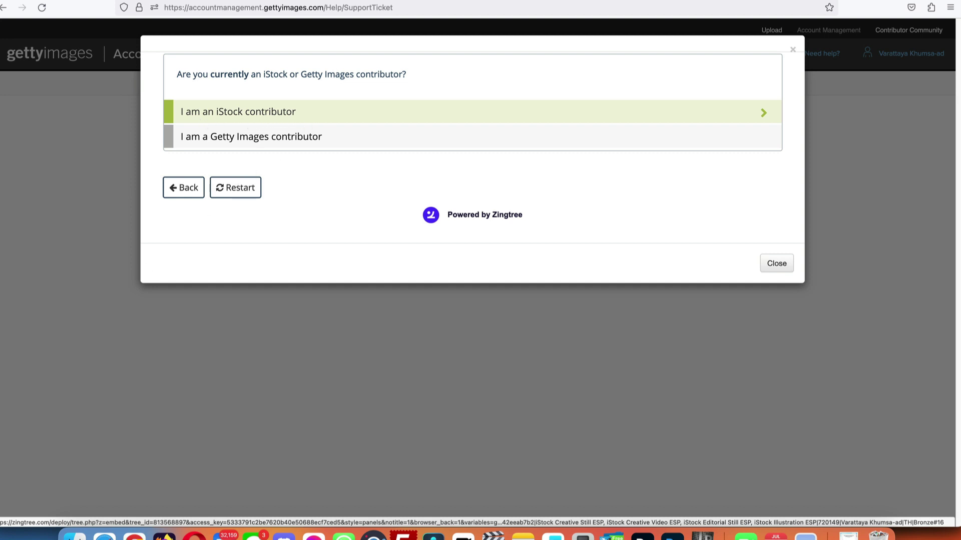
pyautogui.click(475, 112)
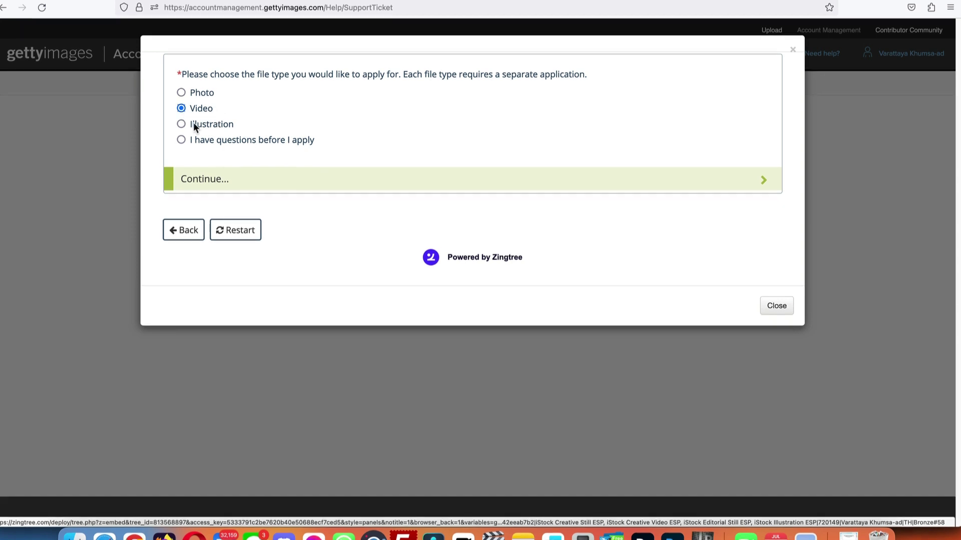
# Step: Continue the exclusivity application with Video chosen as the file type
pyautogui.click(225, 183)
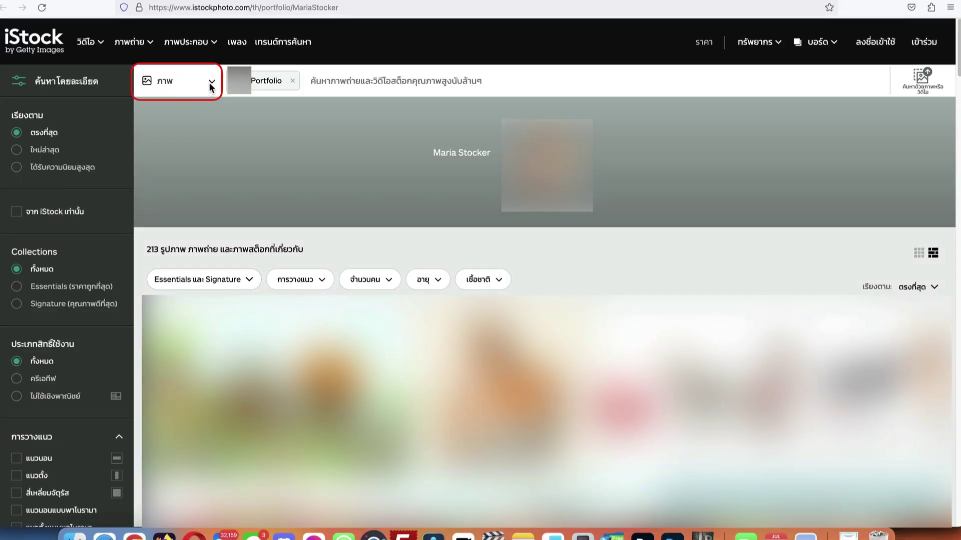
# Step: Open the iStock portfolio's media-type list to check for videos
pyautogui.click(212, 81)
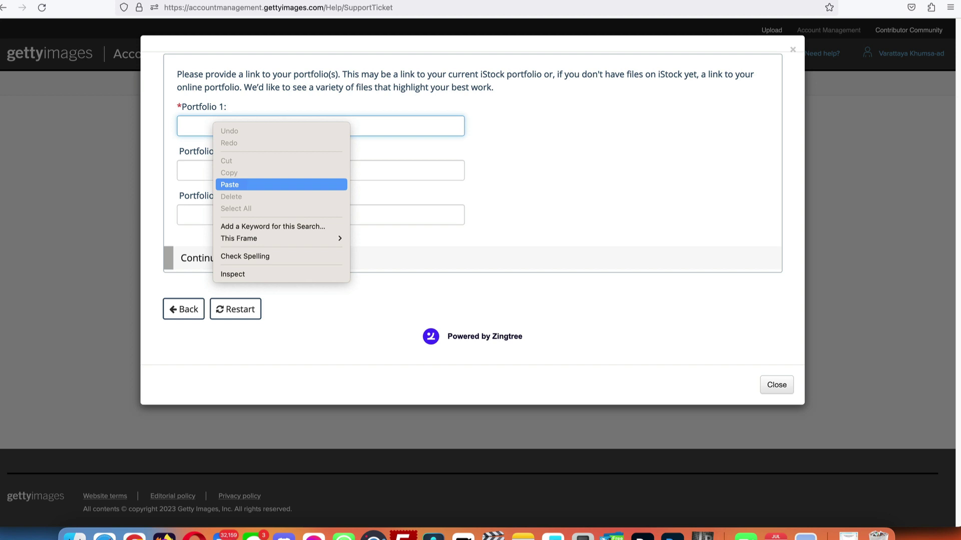
# Step: Paste the portfolio URL into Portfolio 1 and continue past the social media links step
pyautogui.click(230, 184)
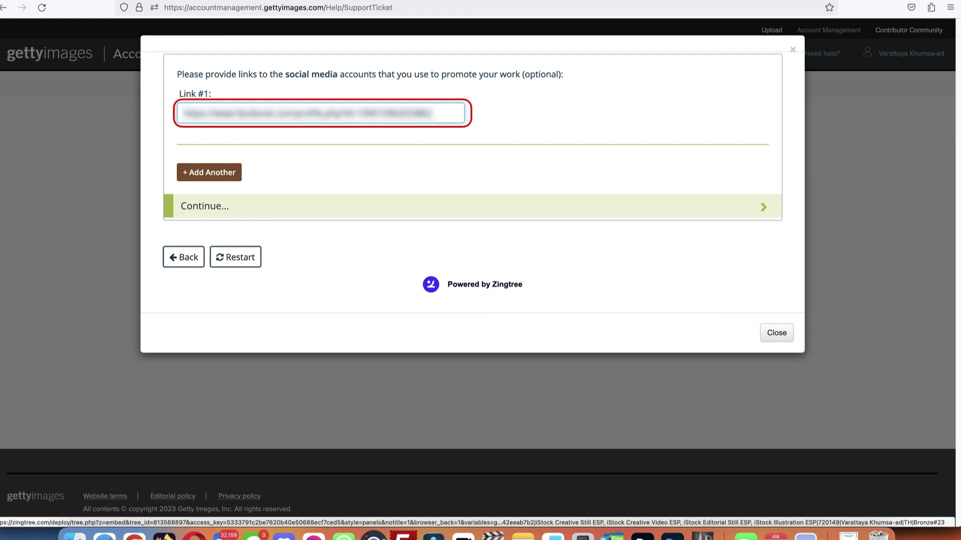
pyautogui.click(264, 206)
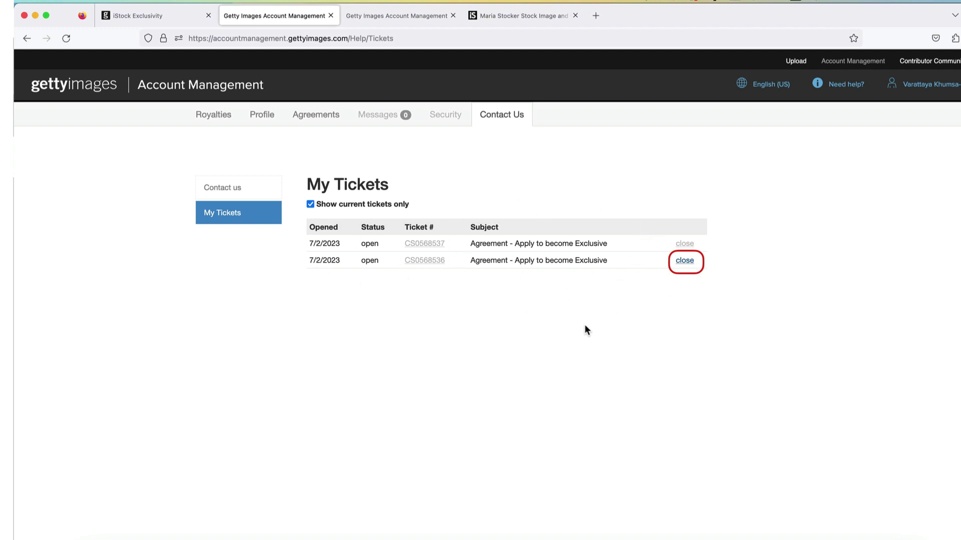
# Step: Close the duplicate 'Agreement - Apply to become Exclusive' ticket and confirm the closure
pyautogui.click(685, 260)
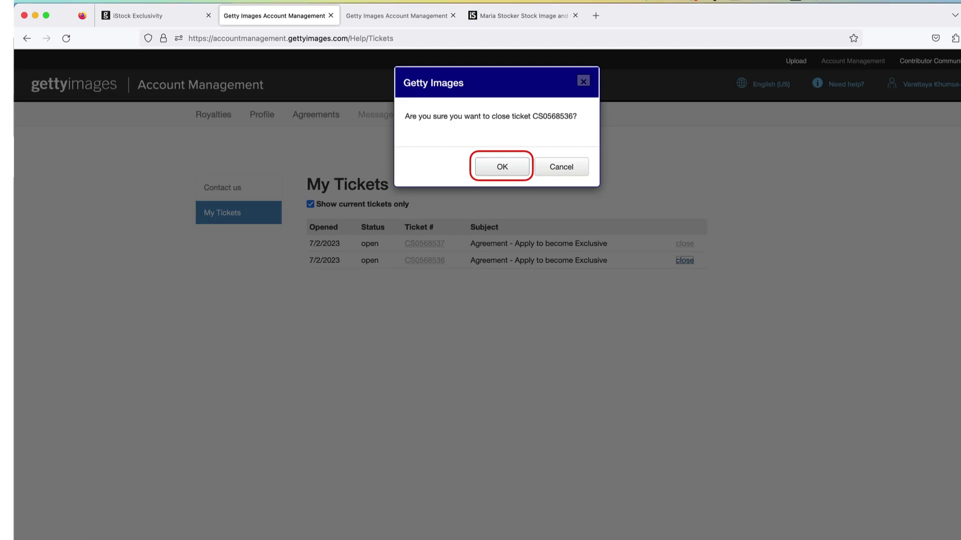
pyautogui.press('Return')
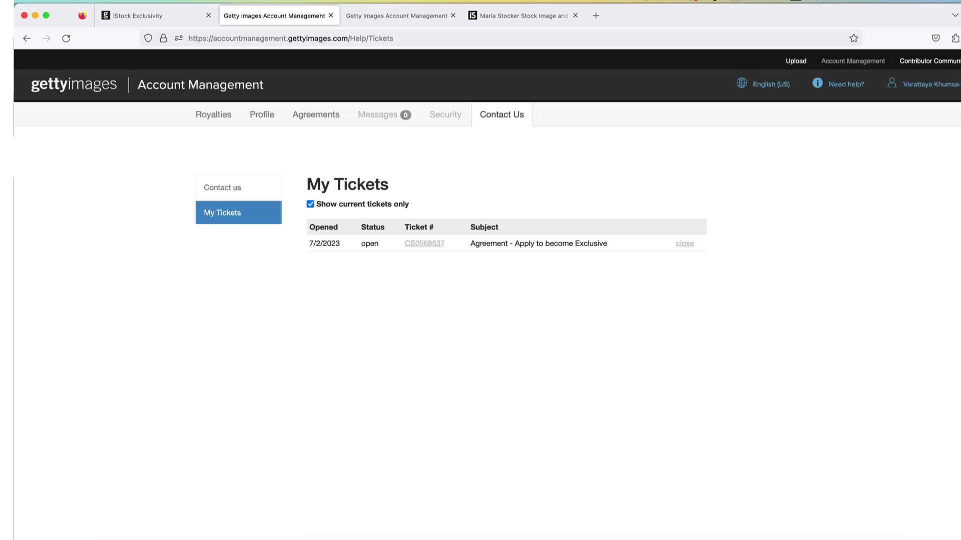